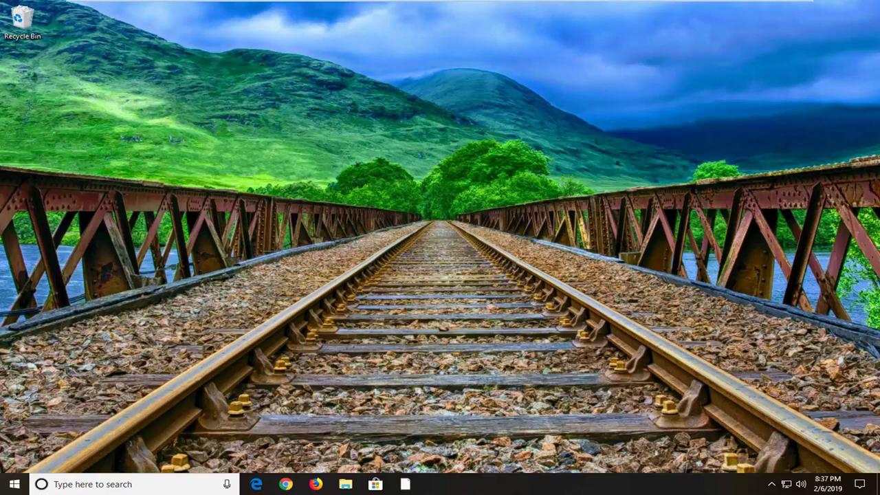
- Search Windows for "power options", open Power & sleep settings, and go to the additional power settings
{"action": "left_click", "coordinate": [13, 484]}
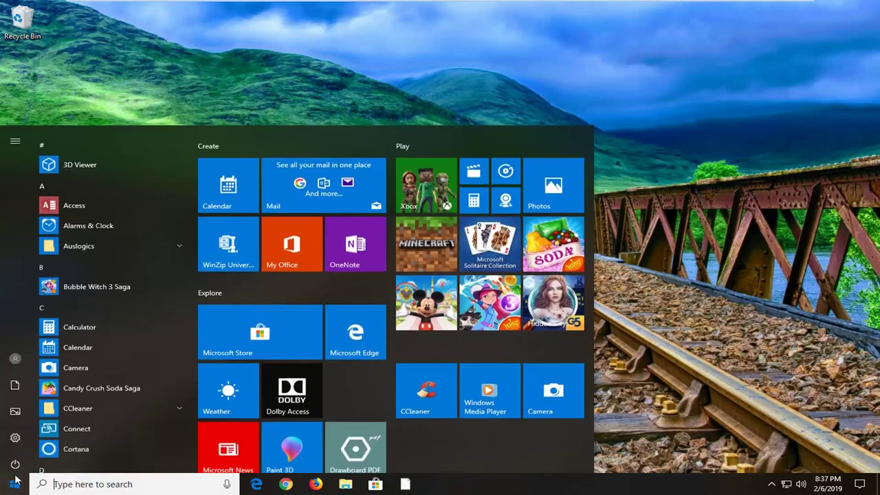
{"action": "type", "text": "pow"}
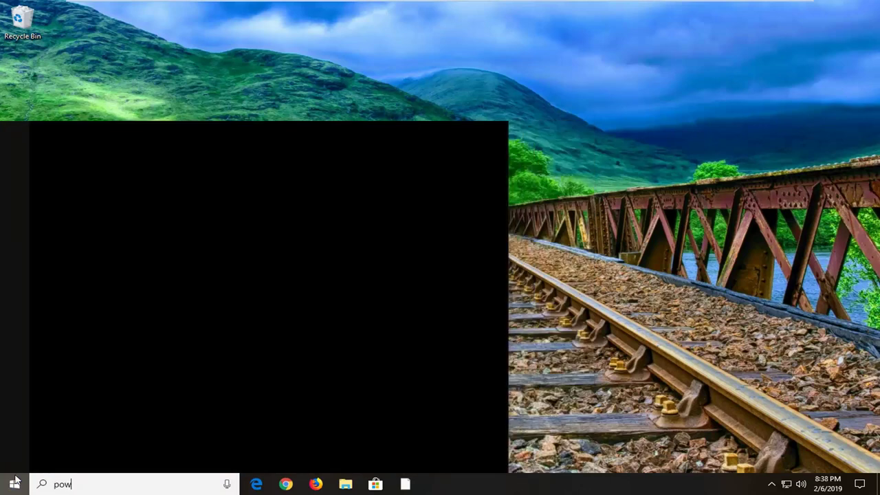
{"action": "type", "text": "er options"}
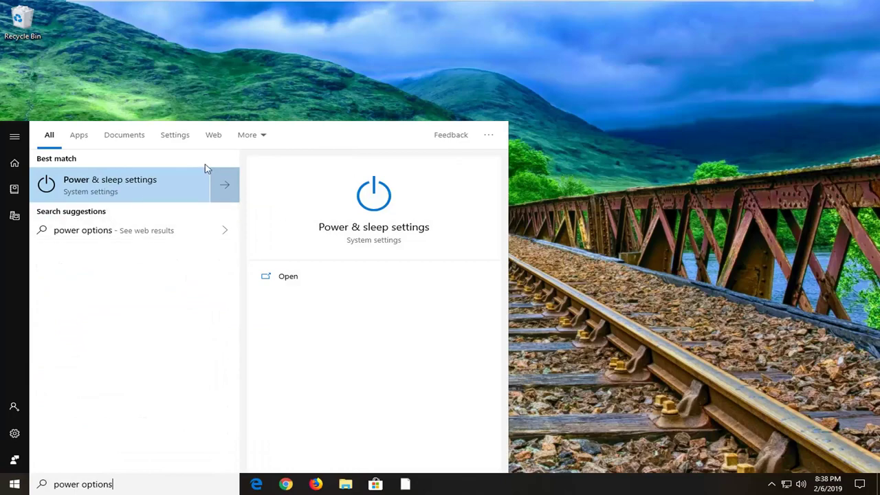
{"action": "left_click", "coordinate": [110, 184]}
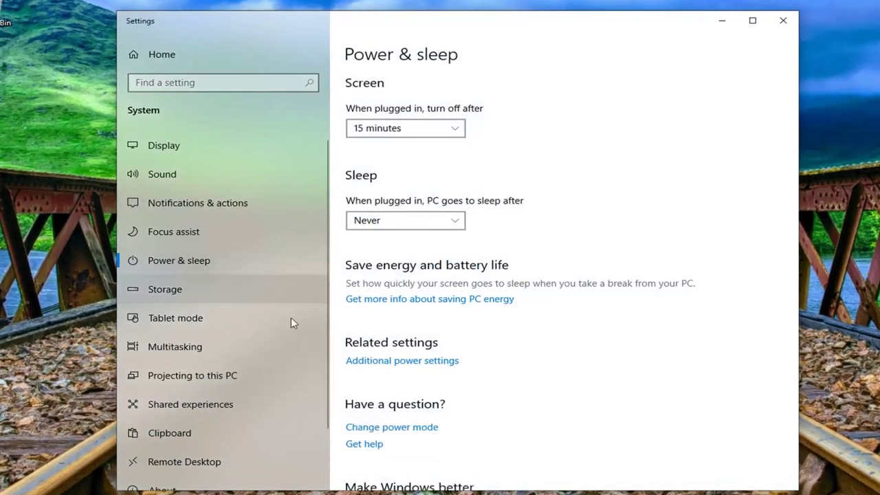
{"action": "left_click", "coordinate": [410, 361]}
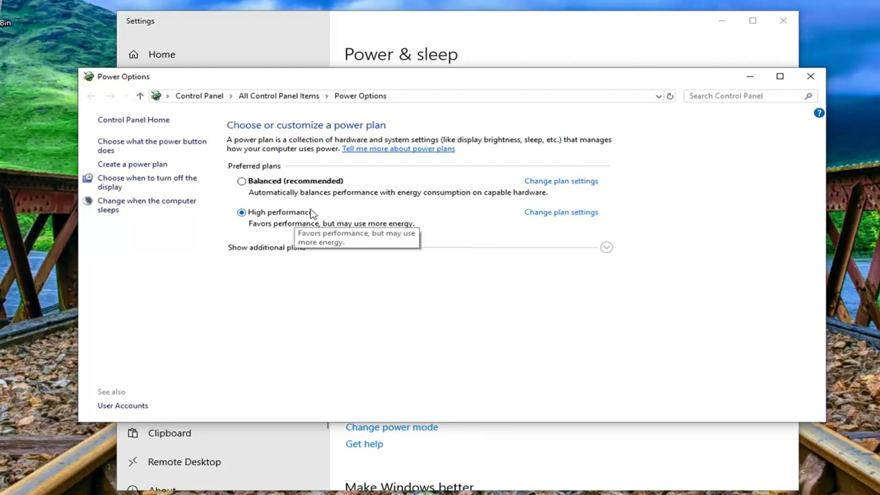
- Open the advanced power settings of the High performance plan and move the dialog toward the middle of the window
{"action": "left_click", "coordinate": [573, 215]}
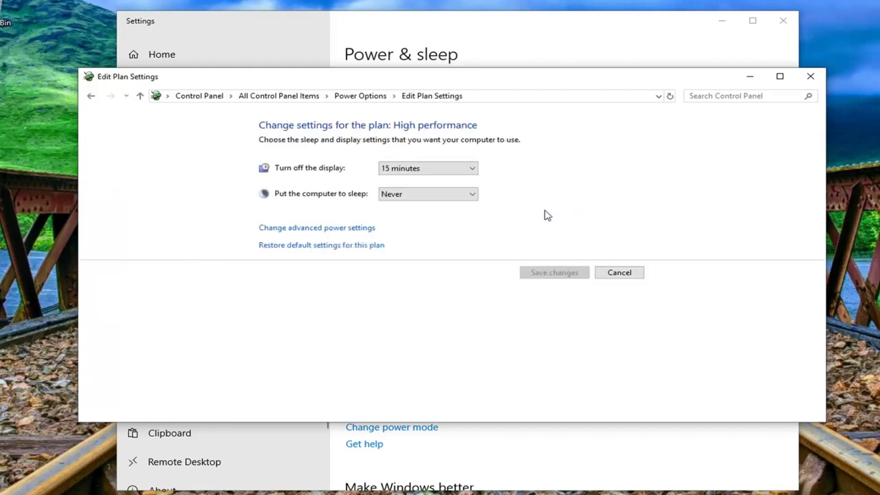
{"action": "left_click", "coordinate": [321, 229]}
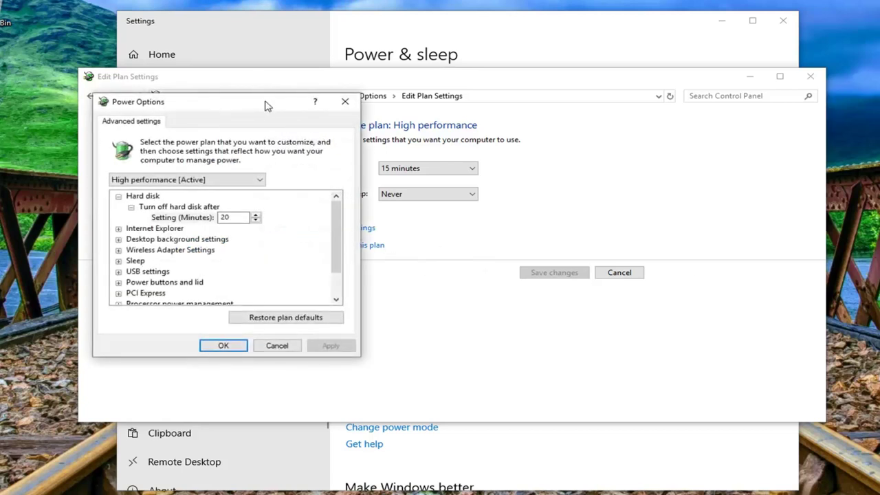
{"action": "left_click_drag", "start_coordinate": [268, 105], "coordinate": [484, 103]}
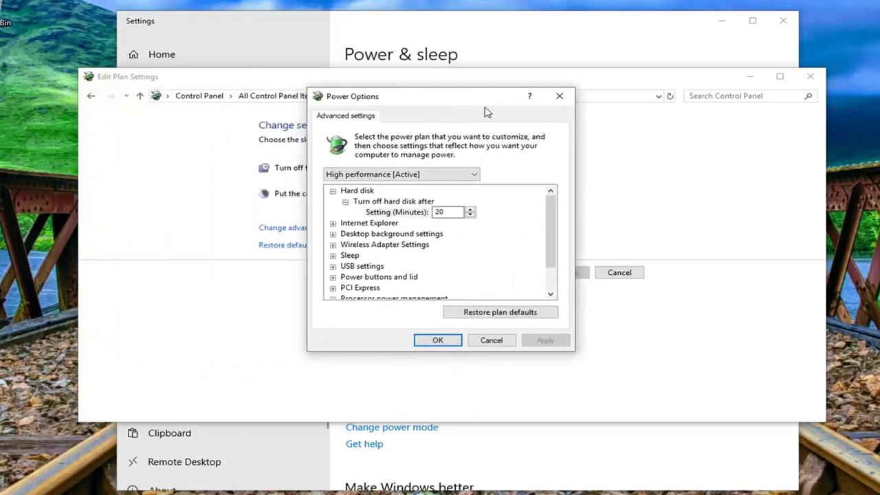
- Set the USB selective suspend setting to Disabled for the High performance plan, then apply and close the advanced settings
{"action": "left_click", "coordinate": [344, 266]}
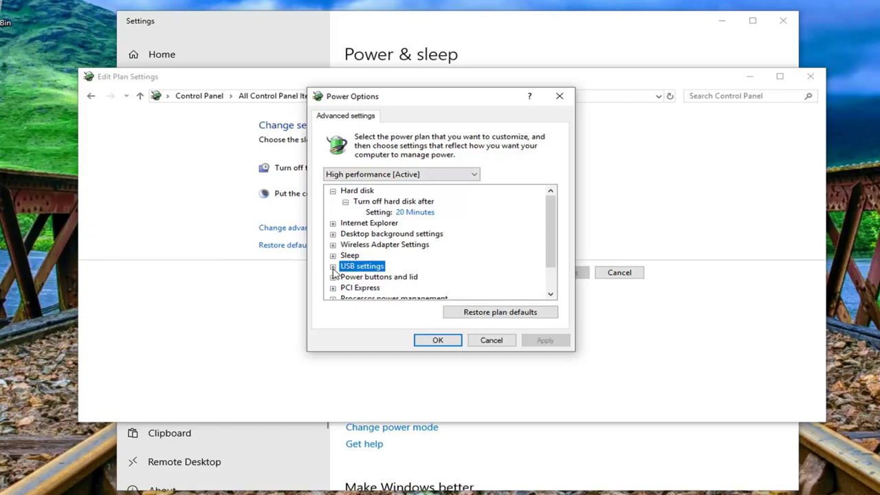
{"action": "left_click", "coordinate": [333, 267]}
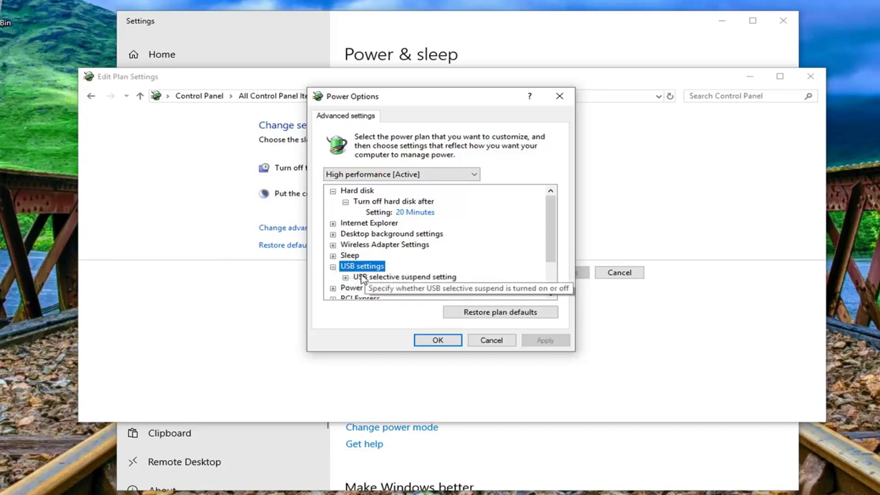
{"action": "left_click", "coordinate": [361, 277]}
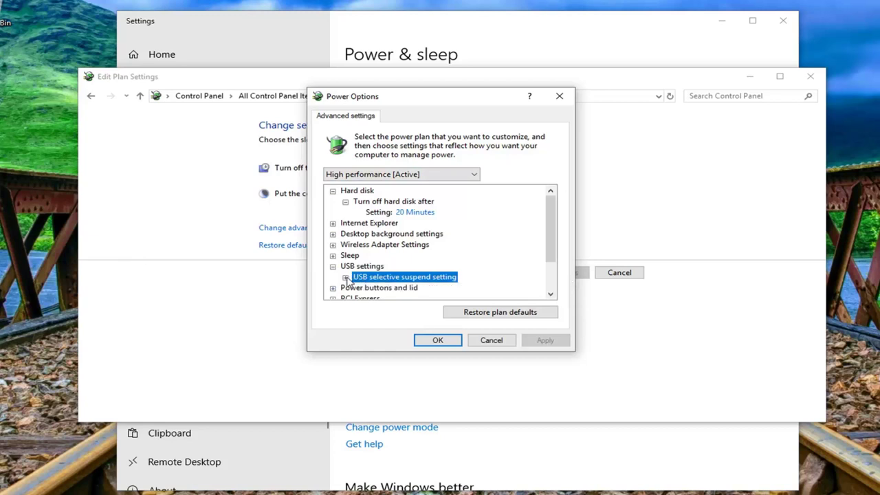
{"action": "double_click", "coordinate": [419, 277]}
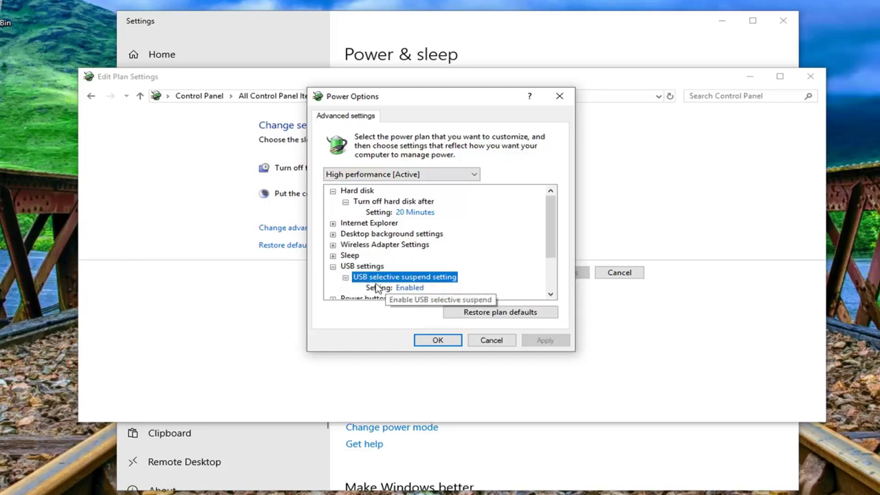
{"action": "scroll", "coordinate": [416, 279], "scroll_direction": "down", "scroll_amount": 1}
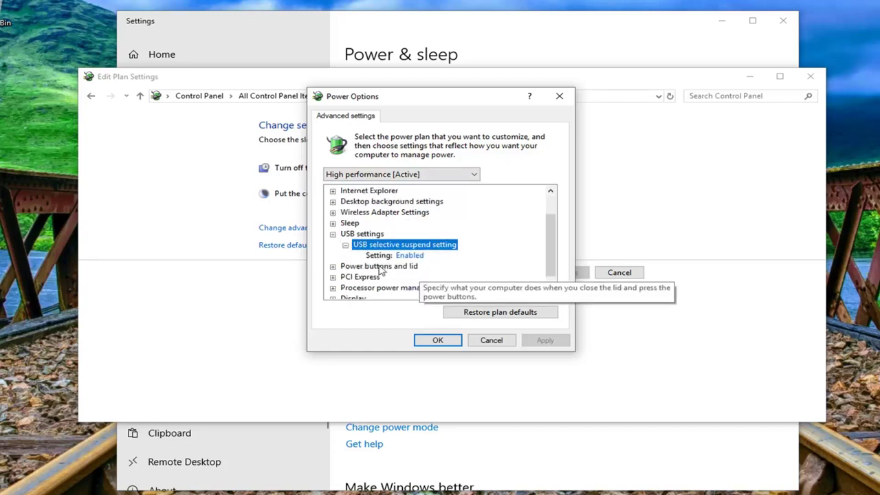
{"action": "left_click", "coordinate": [412, 257]}
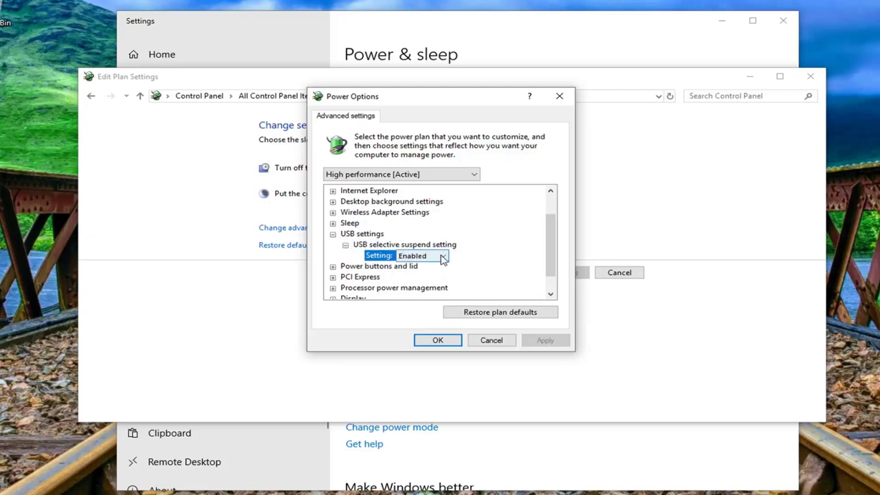
{"action": "left_click", "coordinate": [443, 256]}
{"action": "left_click", "coordinate": [412, 273]}
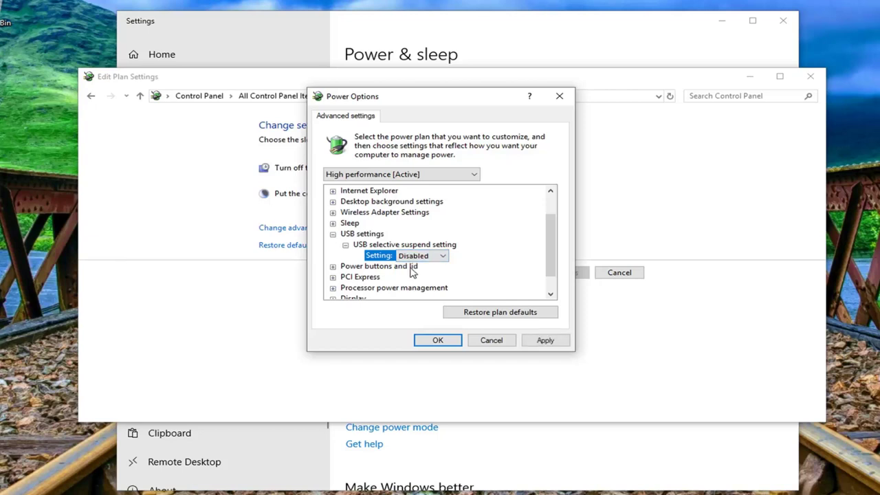
{"action": "left_click", "coordinate": [542, 340]}
{"action": "left_click", "coordinate": [435, 341]}
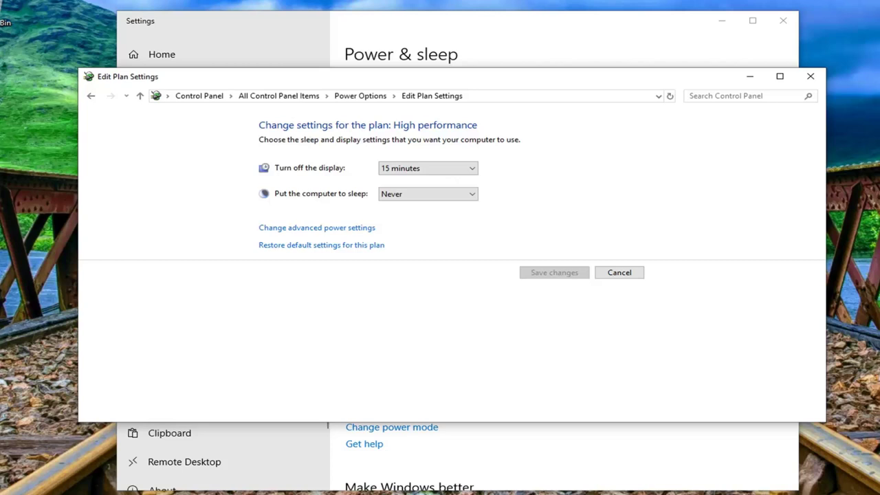
- Return to the Power Options overview and open the settings for what the power button does
{"action": "left_click", "coordinate": [366, 99]}
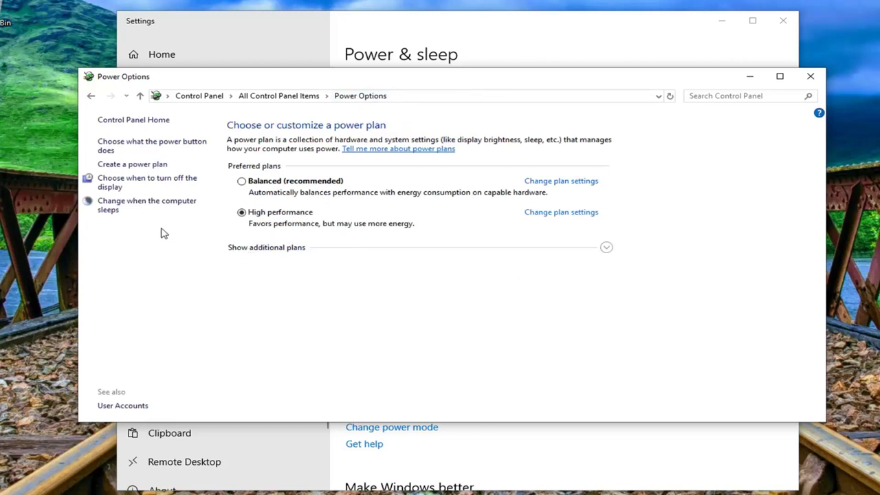
{"action": "left_click", "coordinate": [136, 148]}
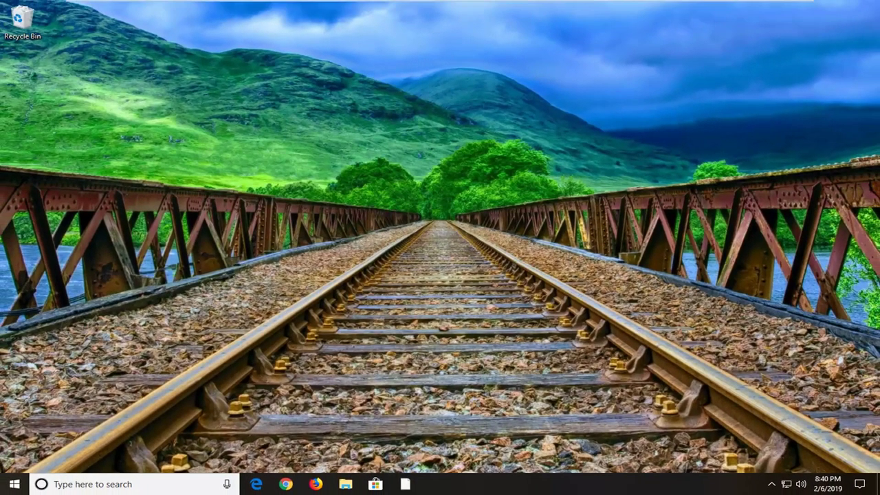
- Search Windows for "device manager", open Device Manager, and move its window toward the middle of the desktop
{"action": "left_click", "coordinate": [14, 484]}
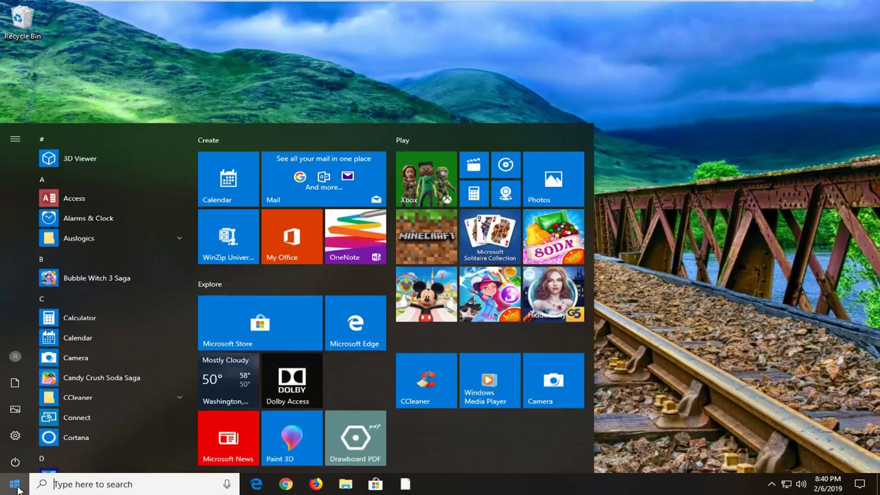
{"action": "type", "text": "d"}
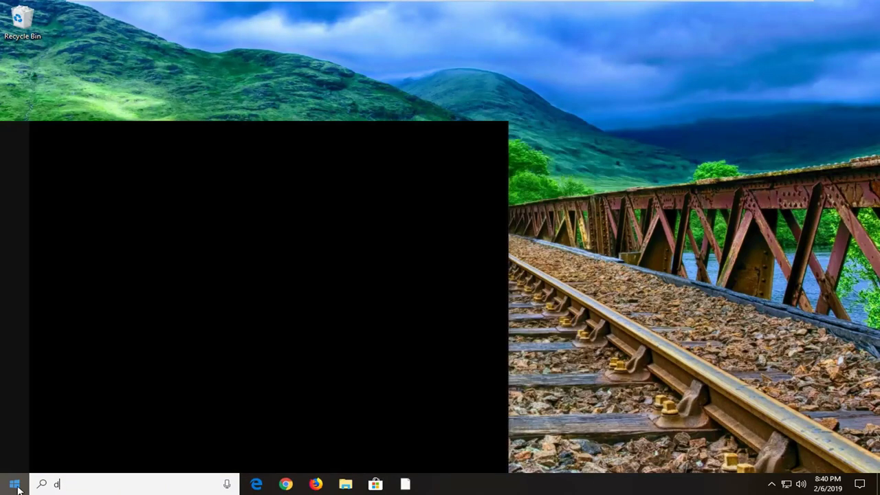
{"action": "type", "text": "evice manager"}
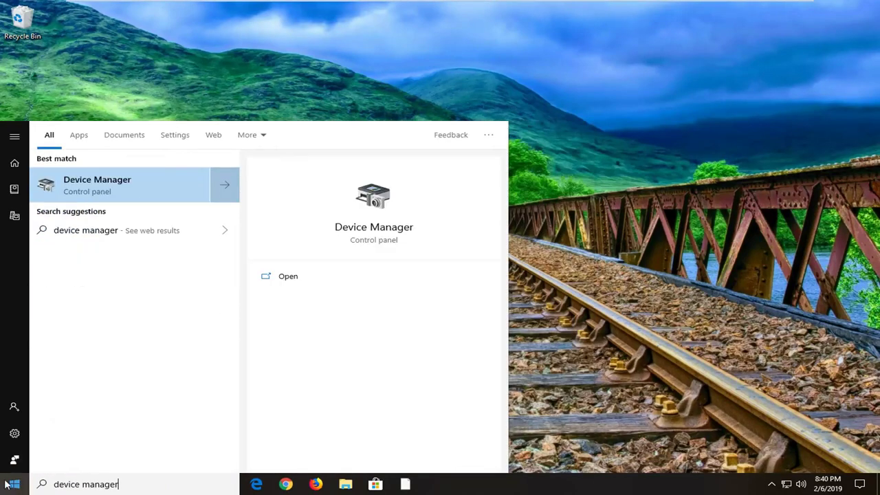
{"action": "left_click", "coordinate": [104, 199]}
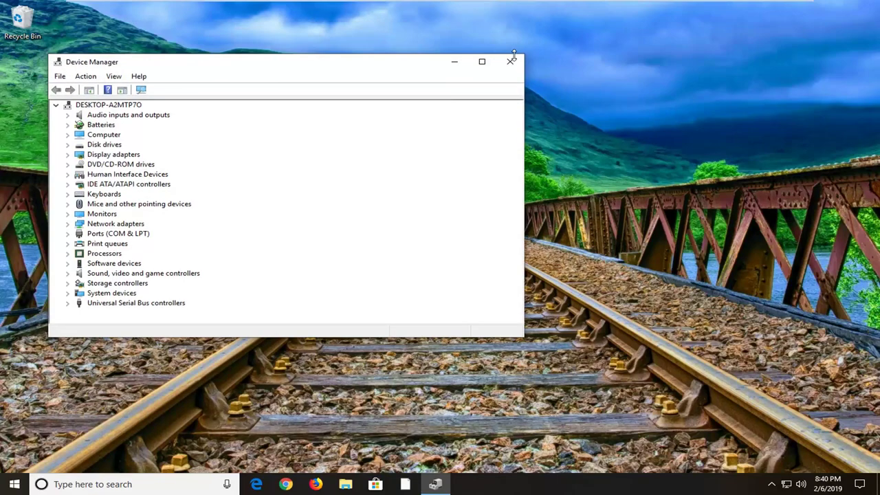
{"action": "left_click_drag", "start_coordinate": [381, 39], "coordinate": [548, 72]}
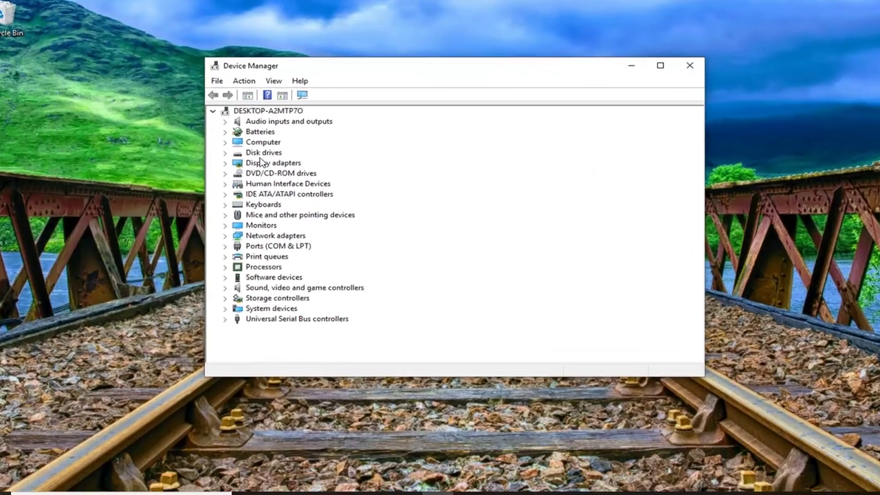
- Uninstall the VMware Virtual S SCSI Disk Device under Disk drives and decline restarting the computer
{"action": "left_click", "coordinate": [268, 151]}
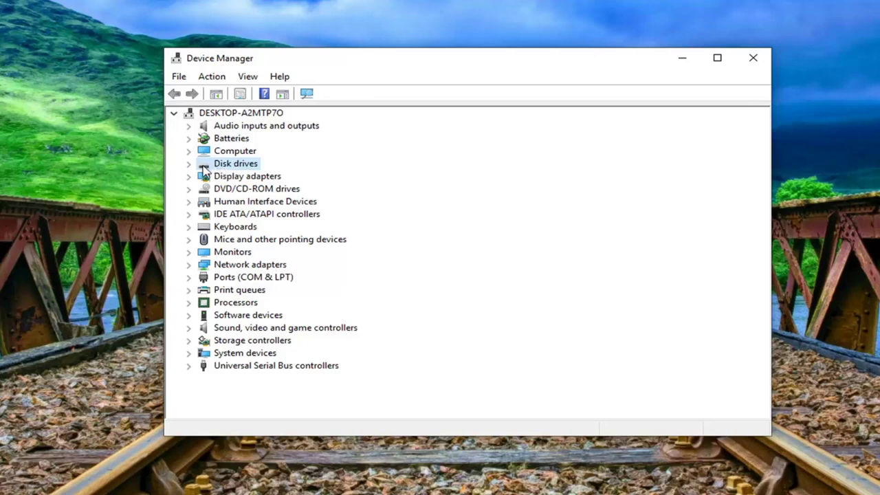
{"action": "left_click", "coordinate": [190, 168]}
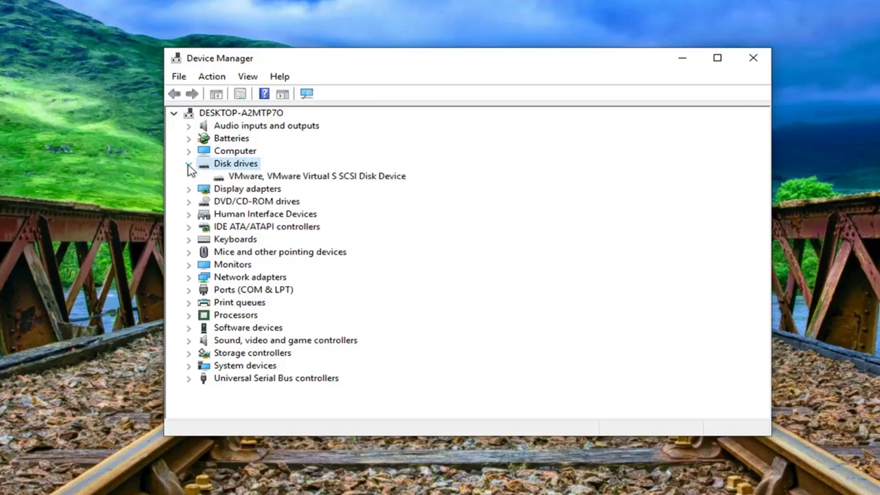
{"action": "left_click", "coordinate": [244, 179]}
{"action": "right_click", "coordinate": [245, 179]}
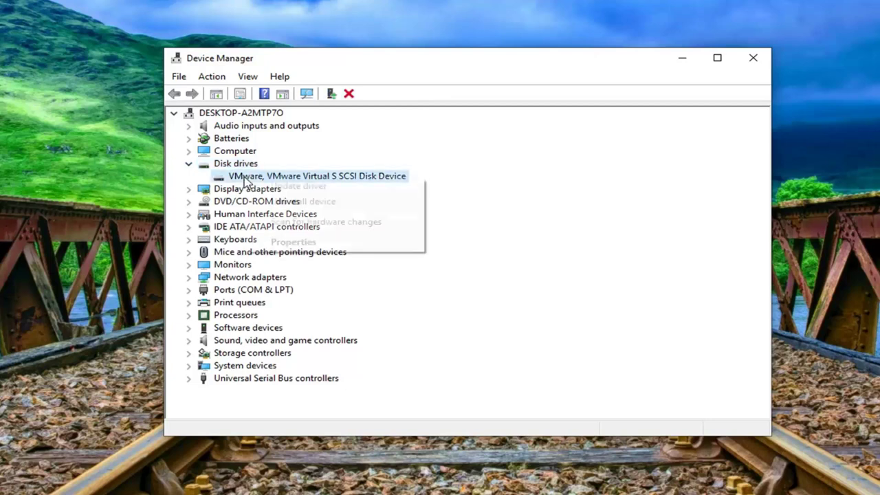
{"action": "left_click", "coordinate": [278, 201]}
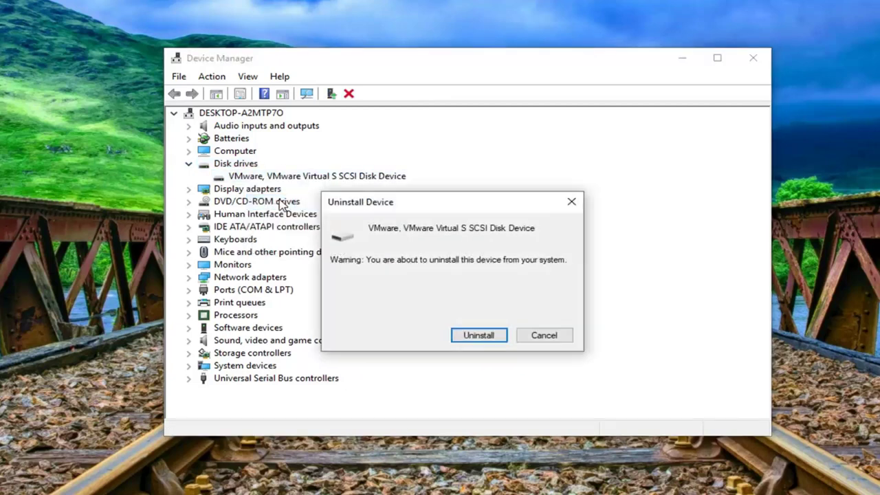
{"action": "left_click", "coordinate": [466, 337]}
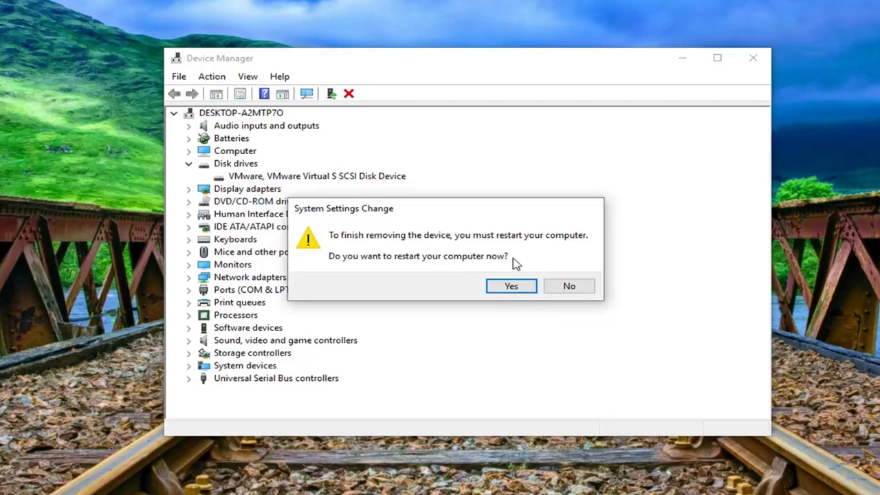
{"action": "left_click", "coordinate": [571, 287]}
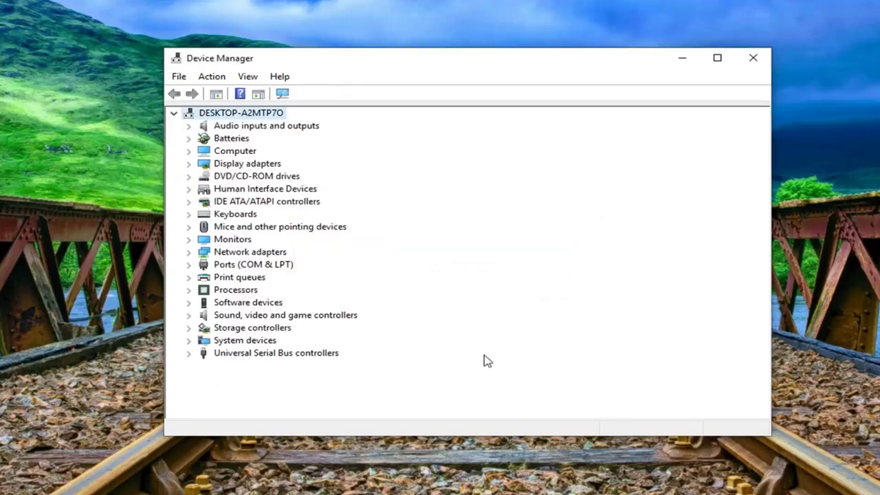
- Expand Universal Serial Bus controllers and view the available actions for the Standard USB 3.0 eXtensible Host Controller
{"action": "left_click", "coordinate": [245, 355]}
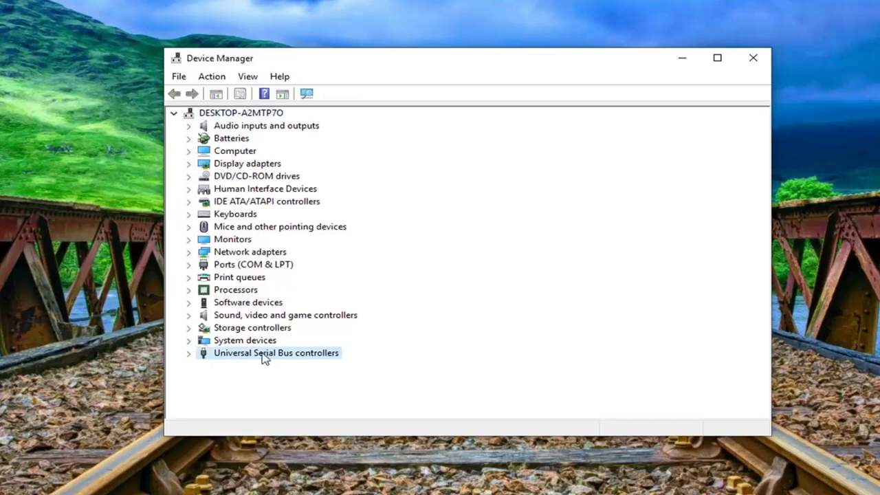
{"action": "double_click", "coordinate": [220, 355]}
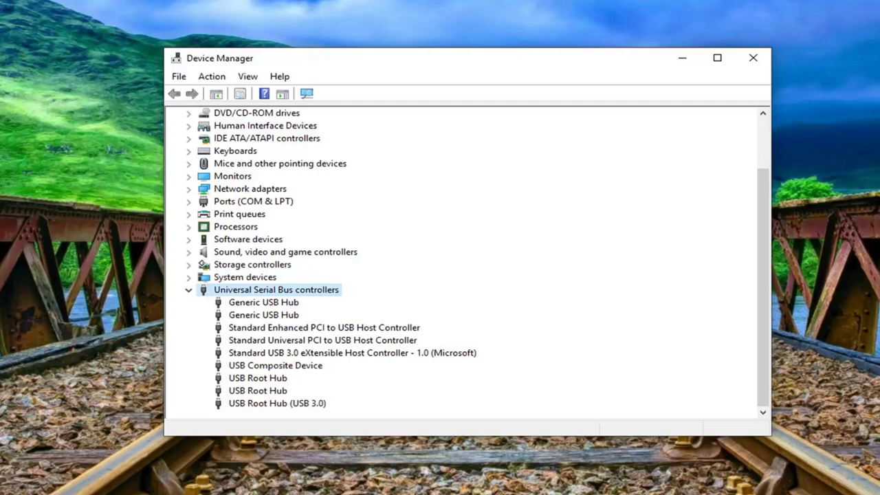
{"action": "right_click", "coordinate": [273, 350]}
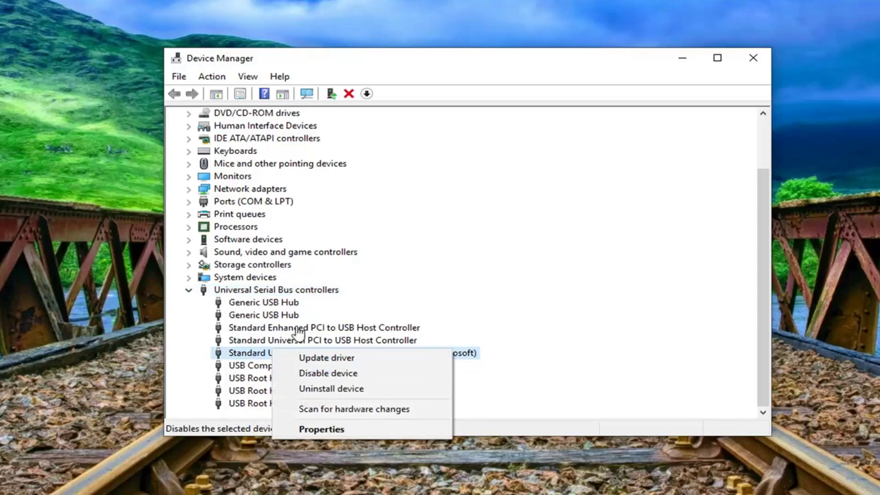
{"action": "left_click", "coordinate": [233, 356]}
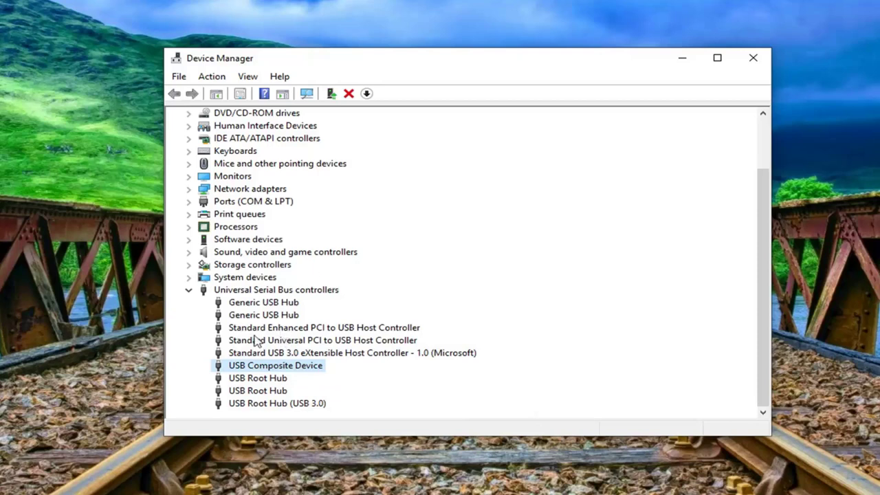
{"action": "left_click", "coordinate": [257, 291]}
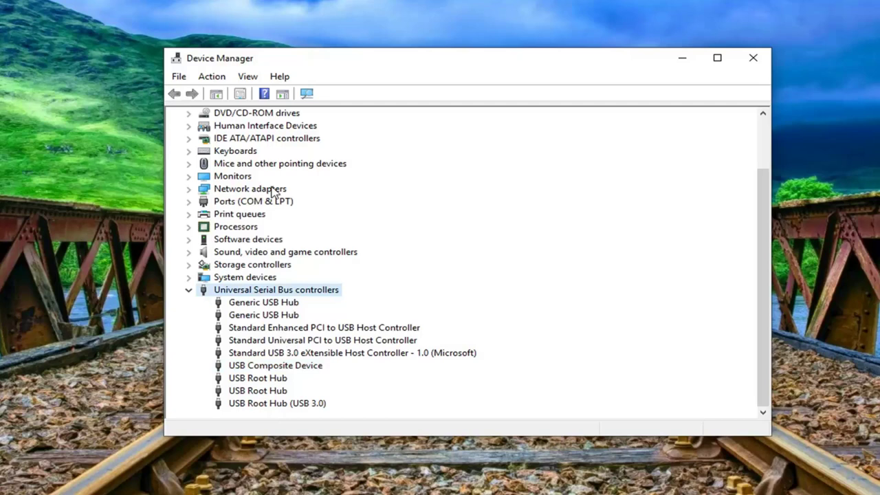
- Scan the computer for hardware changes
{"action": "left_click", "coordinate": [212, 77]}
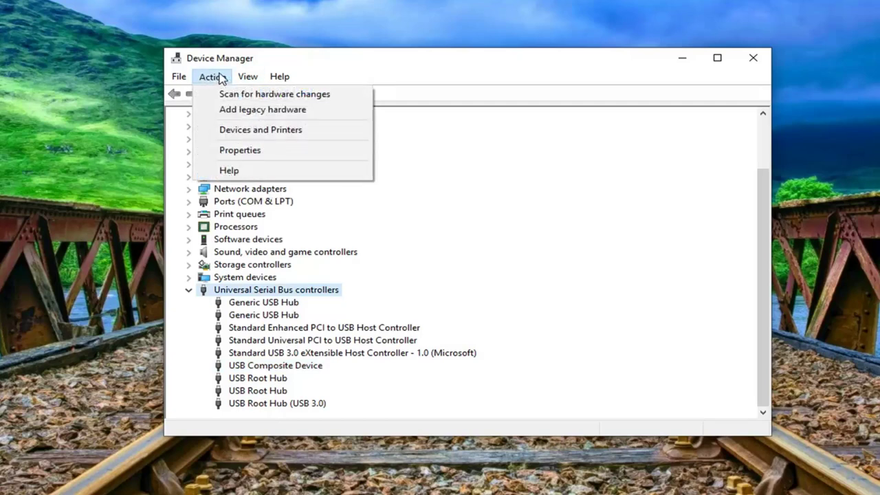
{"action": "left_click", "coordinate": [305, 97]}
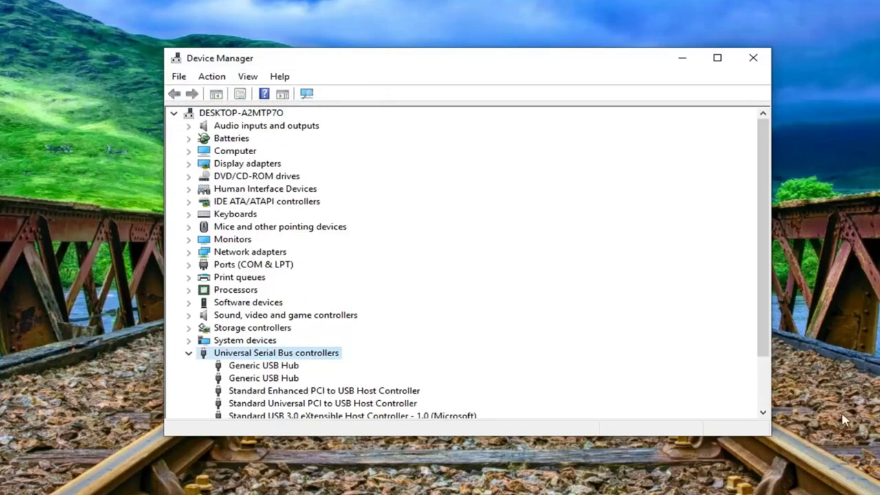
- Run an automatic search for updated driver software on the first Generic USB Hub, dismiss the wizard, and close Device Manager
{"action": "left_click", "coordinate": [242, 390]}
{"action": "scroll", "coordinate": [245, 390], "scroll_direction": "down", "scroll_amount": 1}
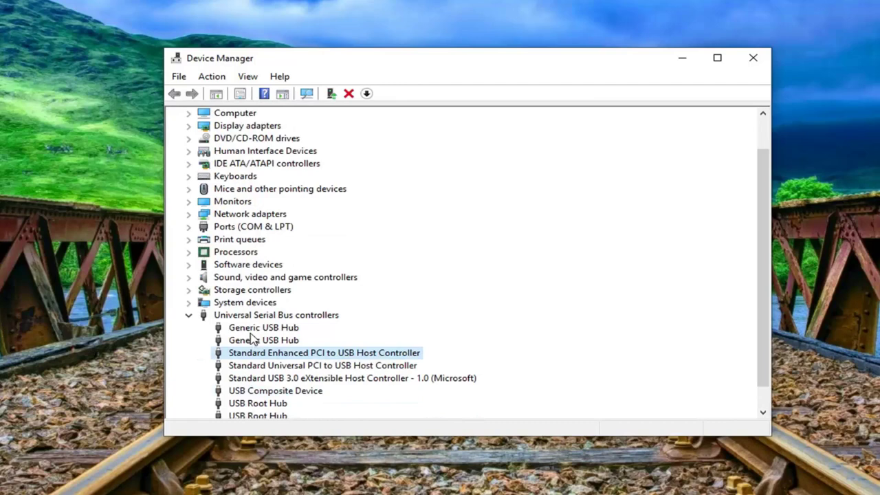
{"action": "scroll", "coordinate": [253, 343], "scroll_direction": "down", "scroll_amount": 1}
{"action": "right_click", "coordinate": [262, 306]}
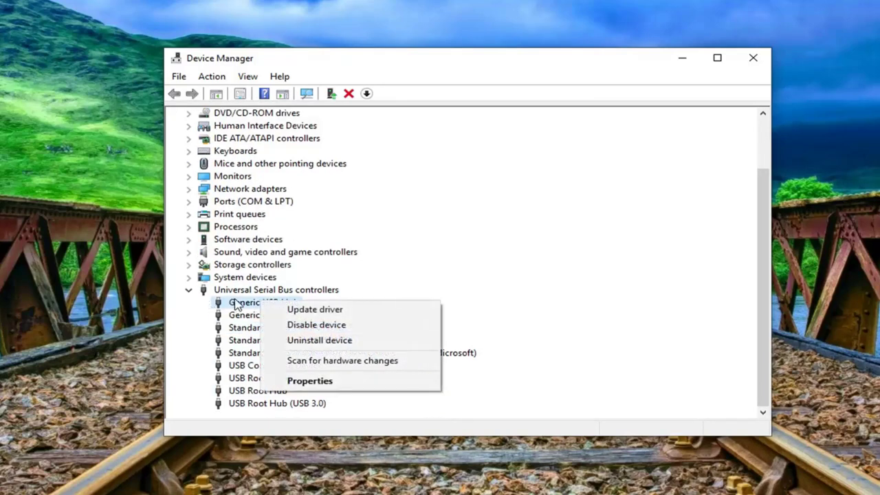
{"action": "left_click", "coordinate": [294, 310]}
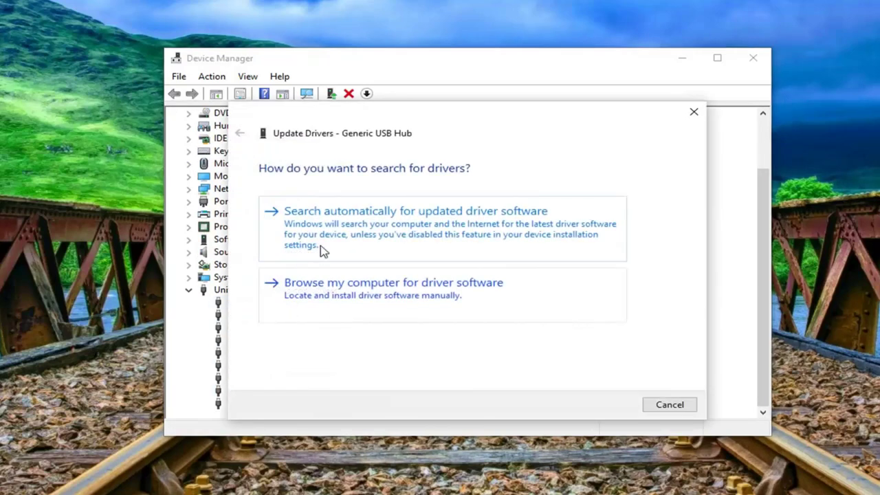
{"action": "left_click", "coordinate": [324, 252]}
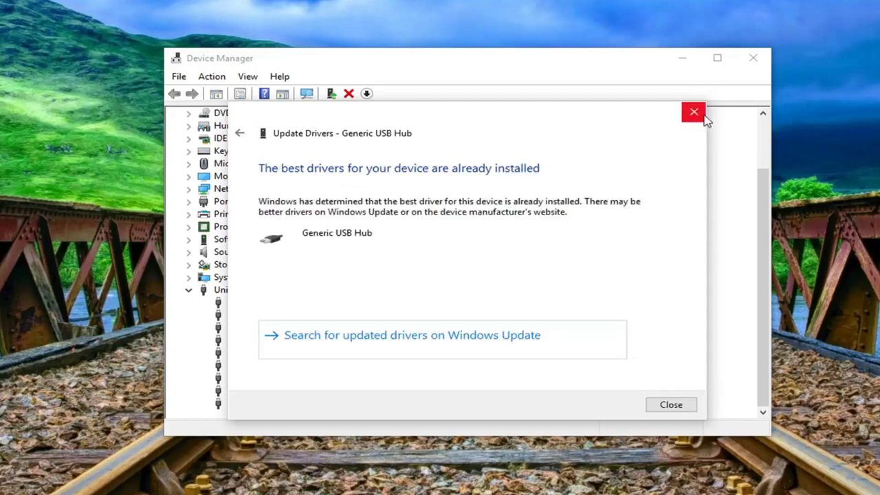
{"action": "left_click", "coordinate": [677, 406]}
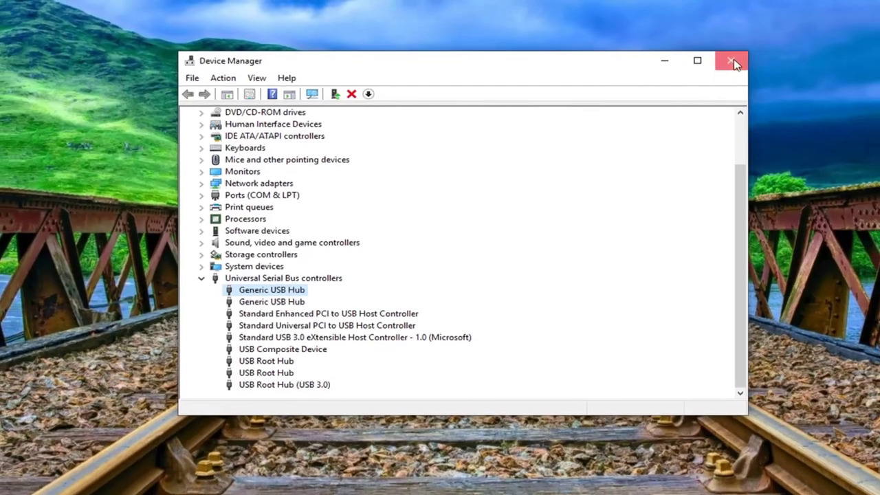
{"action": "left_click", "coordinate": [753, 58]}
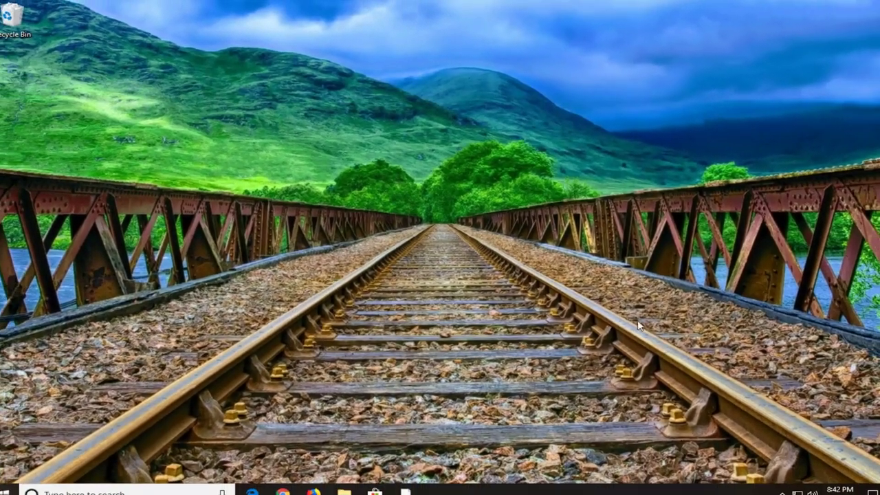